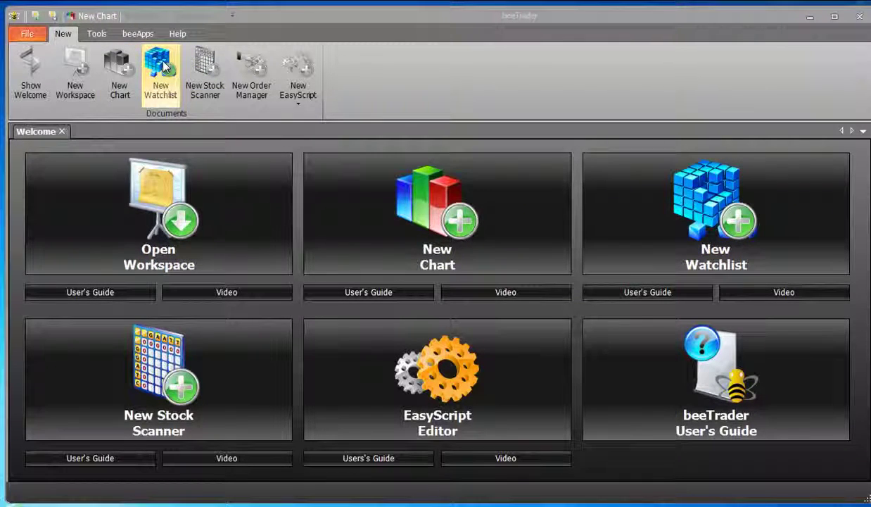
Step: Create a new watchlist and add the FIAT stock from the MTA market to it
left_click(708, 200)
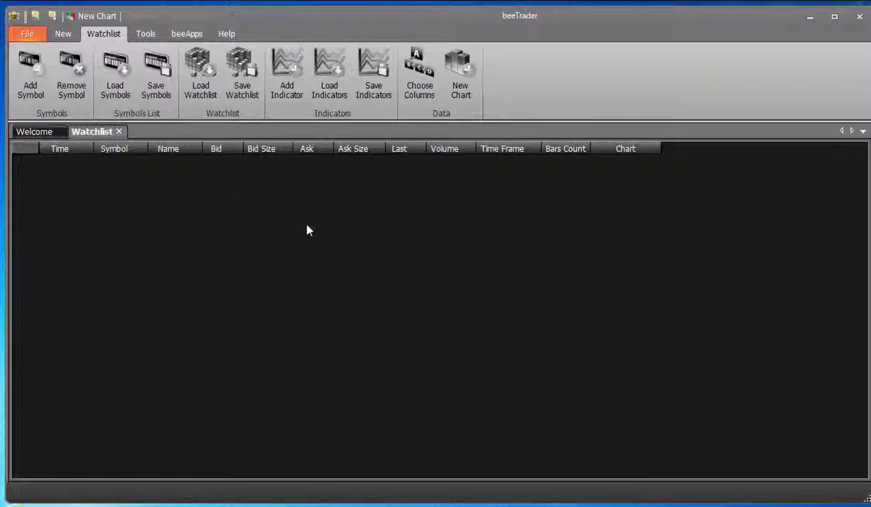
left_click(36, 71)
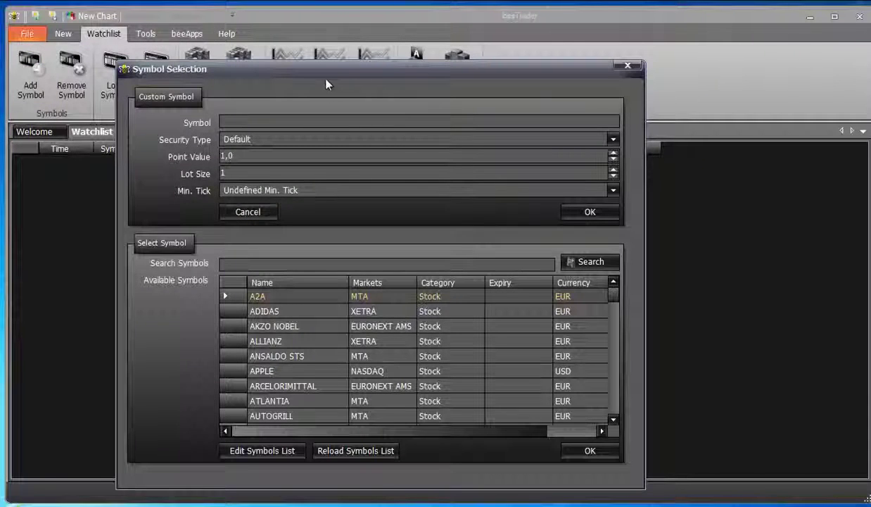
left_click_drag(318, 79, 301, 65)
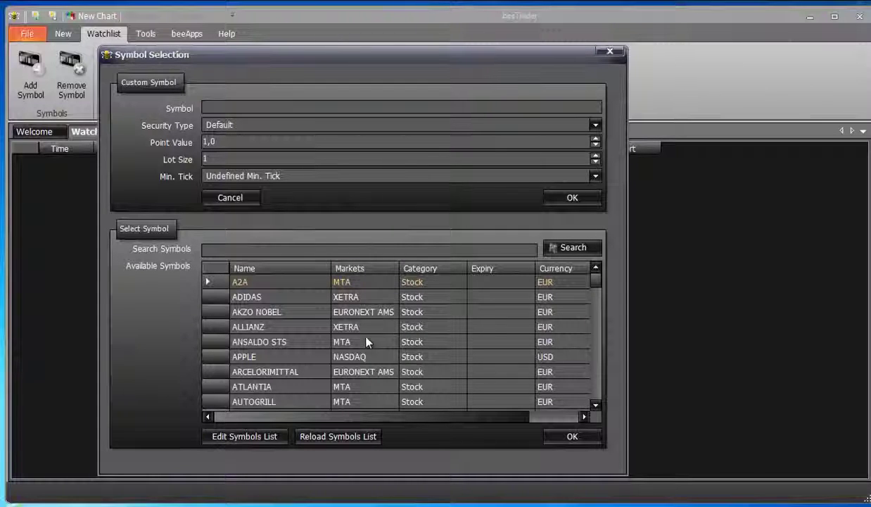
left_click(282, 386)
scroll(274, 387, "down", 10)
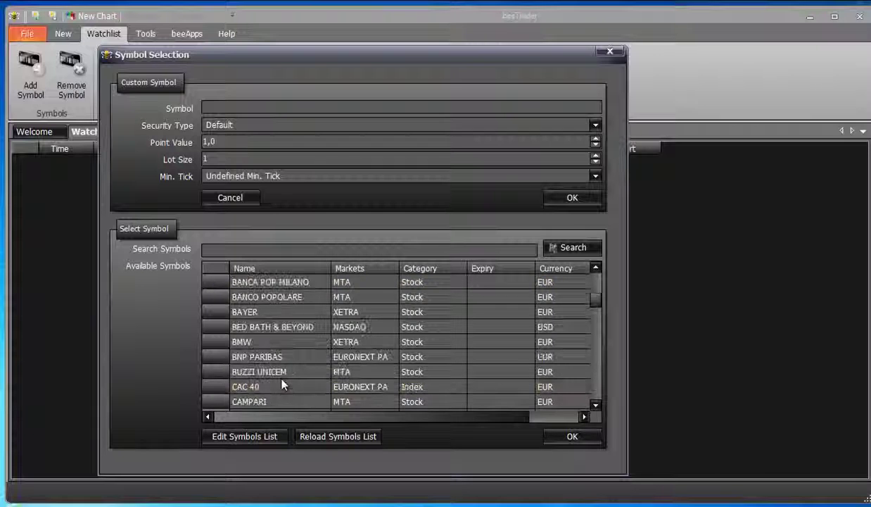
scroll(260, 391, "down", 1)
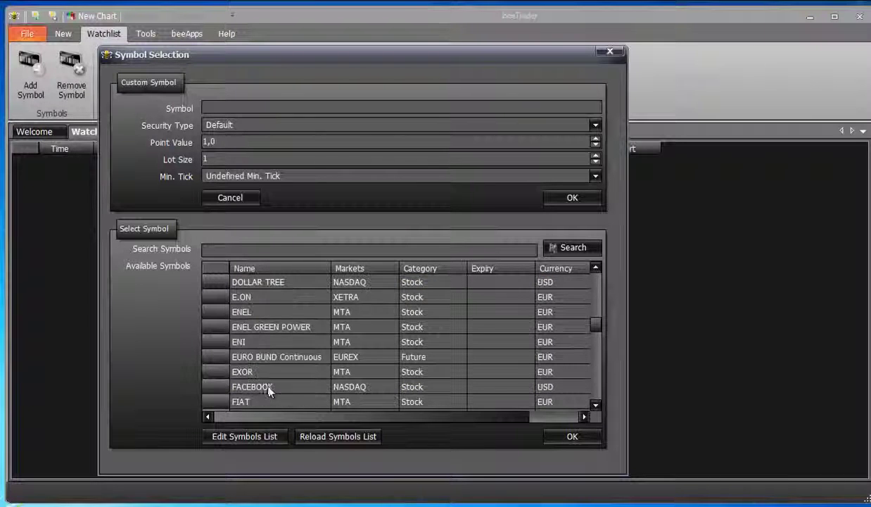
left_click(383, 401)
double_click(420, 402)
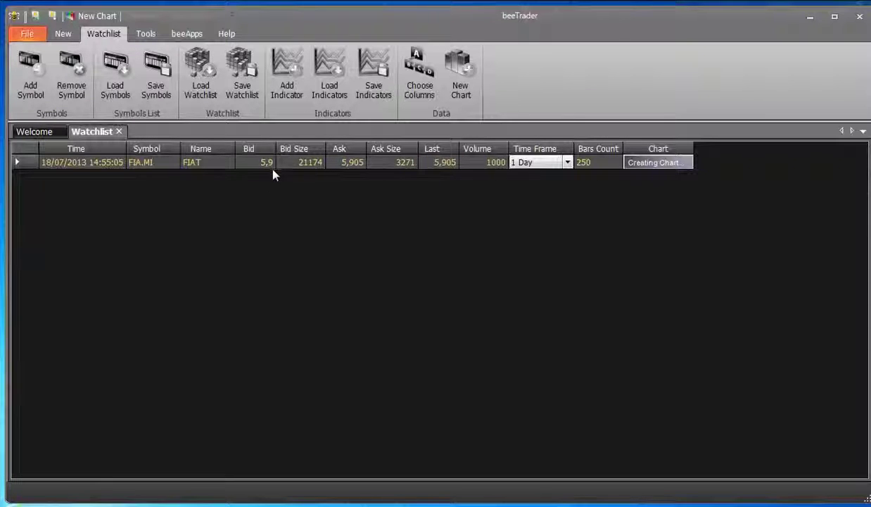
right_click(497, 167)
left_click(445, 184)
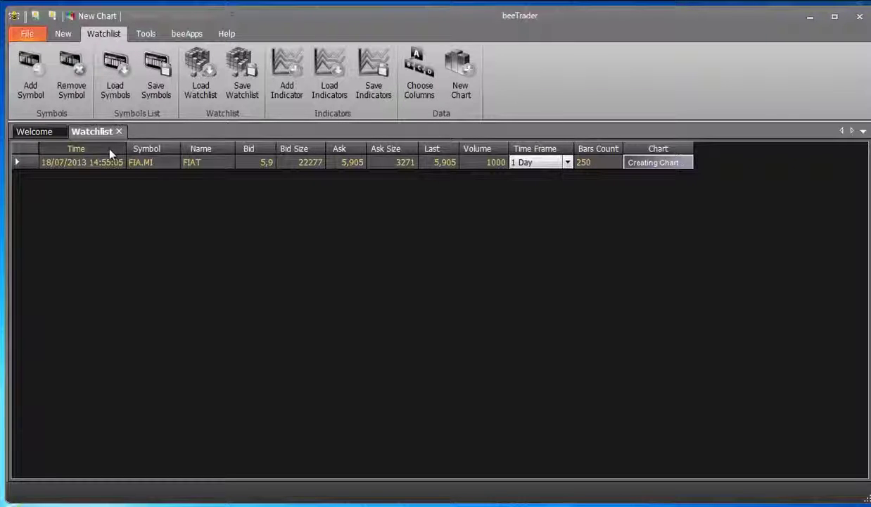
Step: Select the consecutive stocks from ATLANTIA to BANCO POPOLARE in the list of available symbols to add
left_click(31, 72)
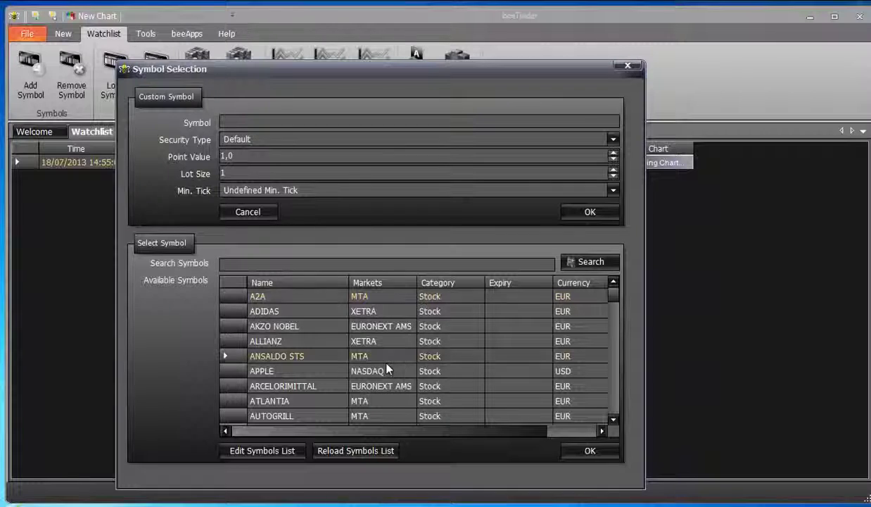
scroll(386, 368, "down", 3)
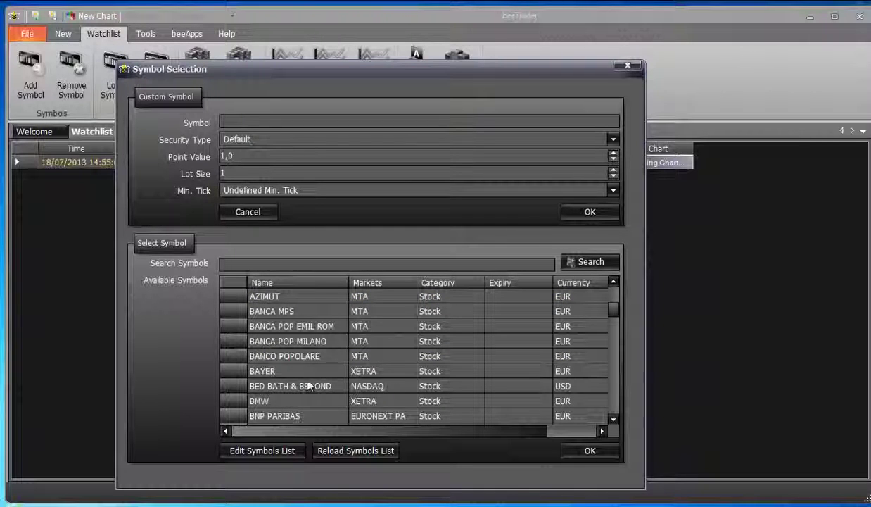
scroll(309, 373, "up", 1)
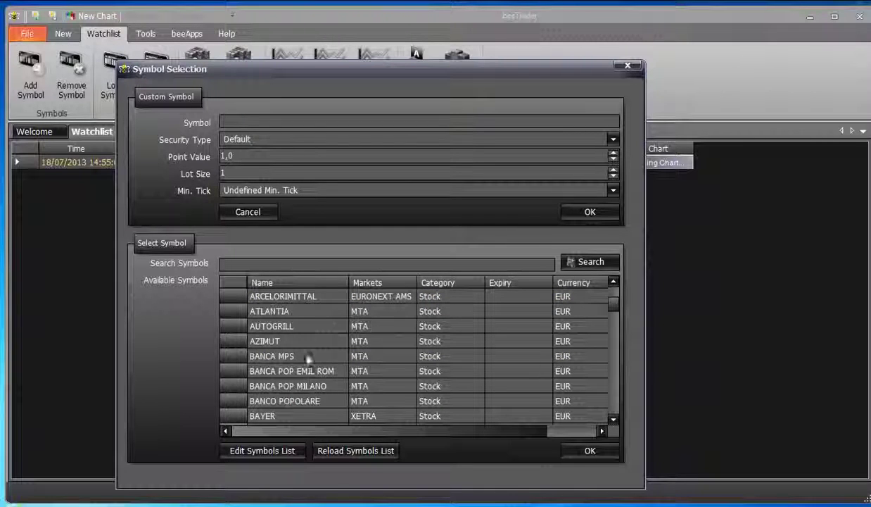
left_click(310, 313)
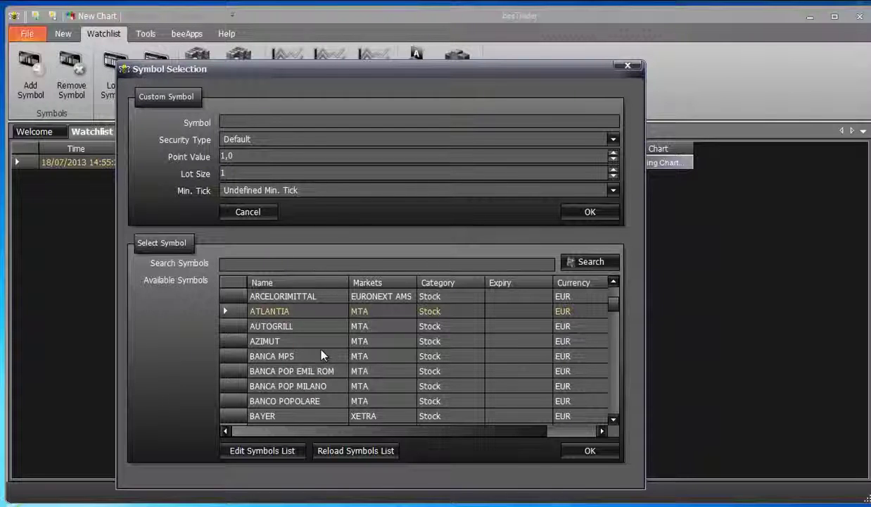
left_click(303, 400, "shift")
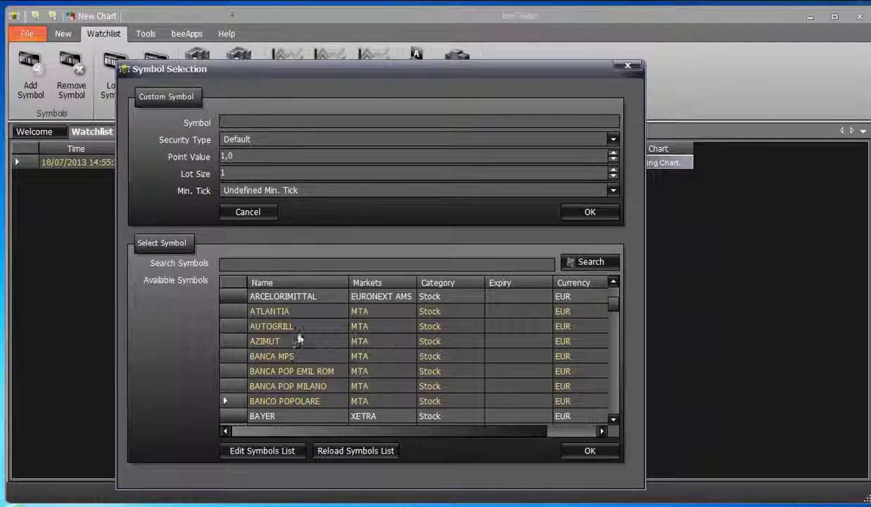
Step: Reduce the selection to ATLANTIA, extend it with the separate stocks ENEL, ENI and EXOR, and add them to the watchlist
left_click(285, 312)
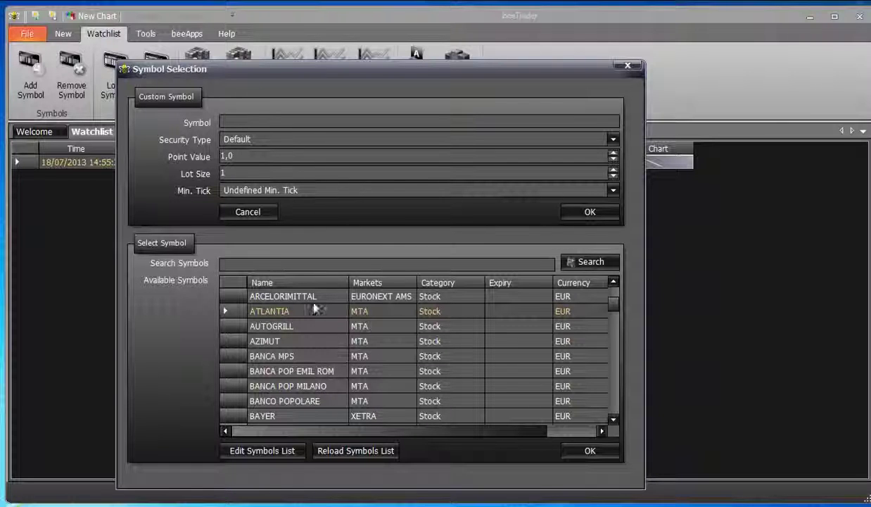
scroll(330, 324, "down", 3)
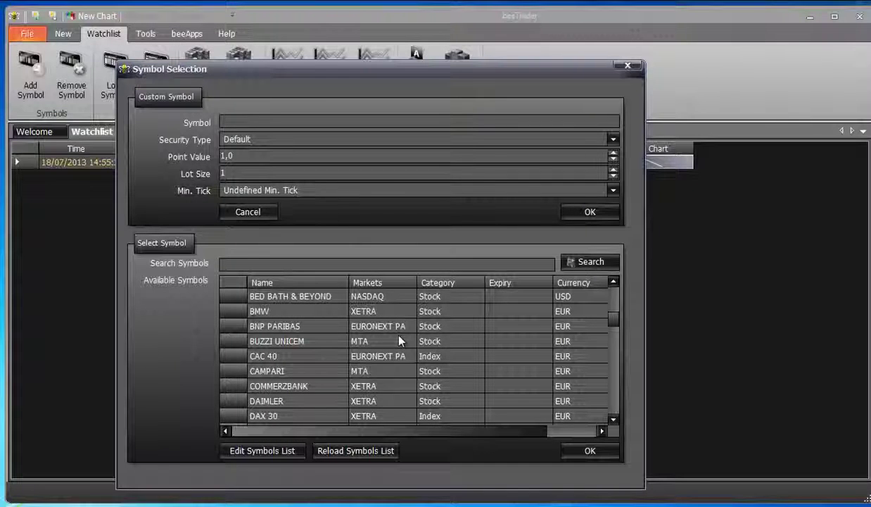
scroll(309, 353, "down", 2)
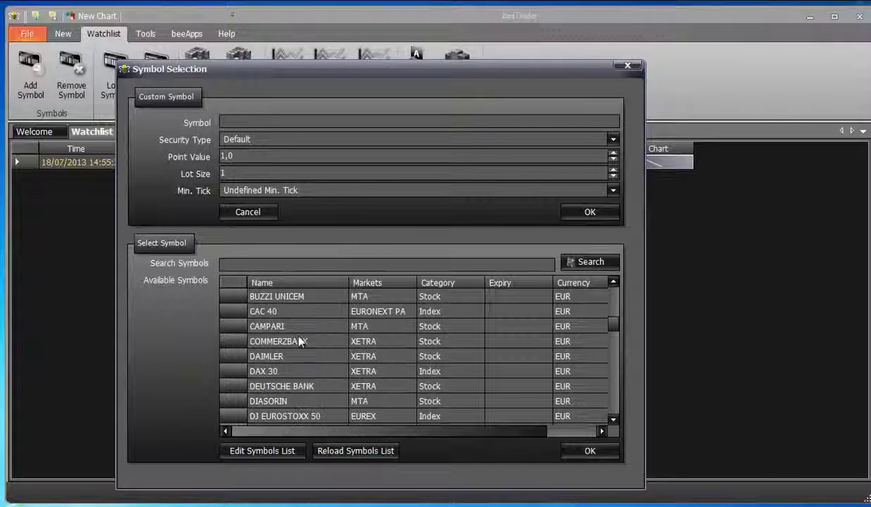
left_click(287, 415)
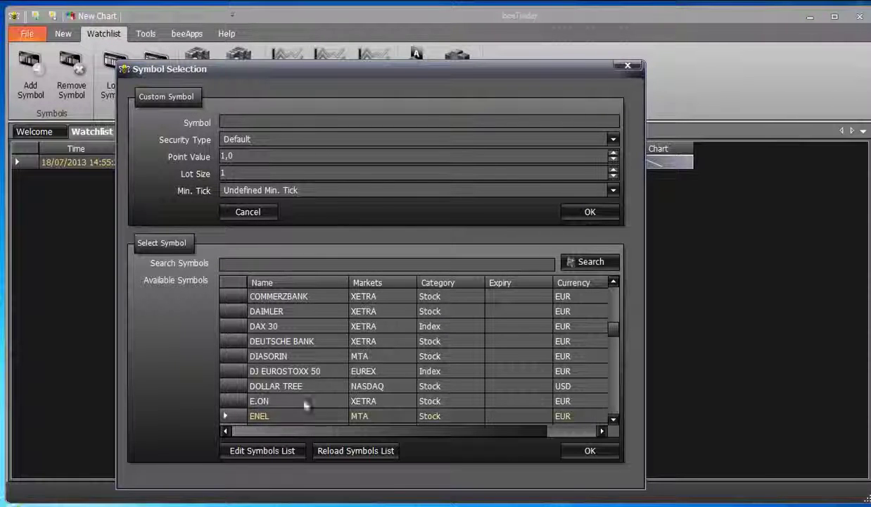
scroll(445, 363, "down", 2)
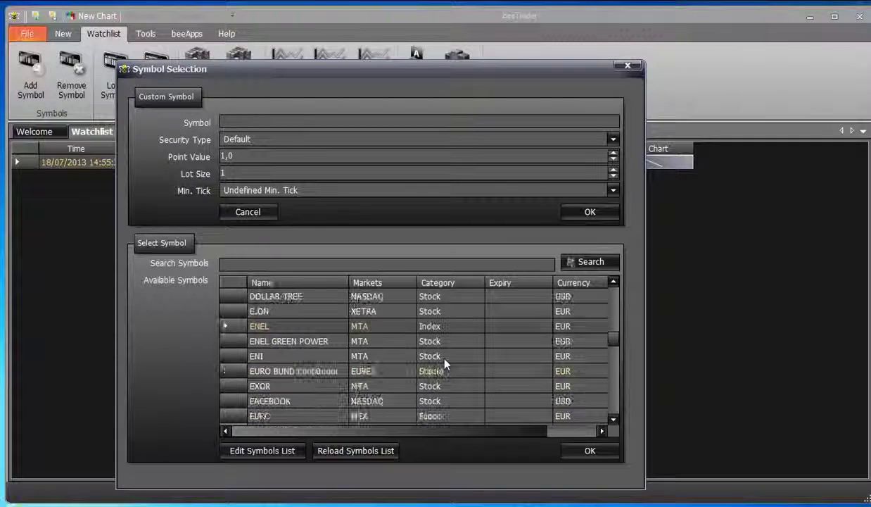
left_click(299, 358)
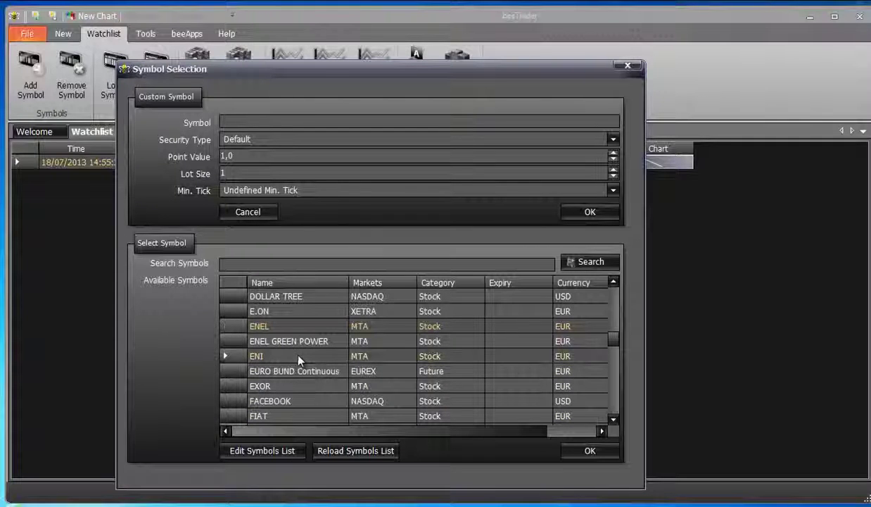
left_click(386, 391)
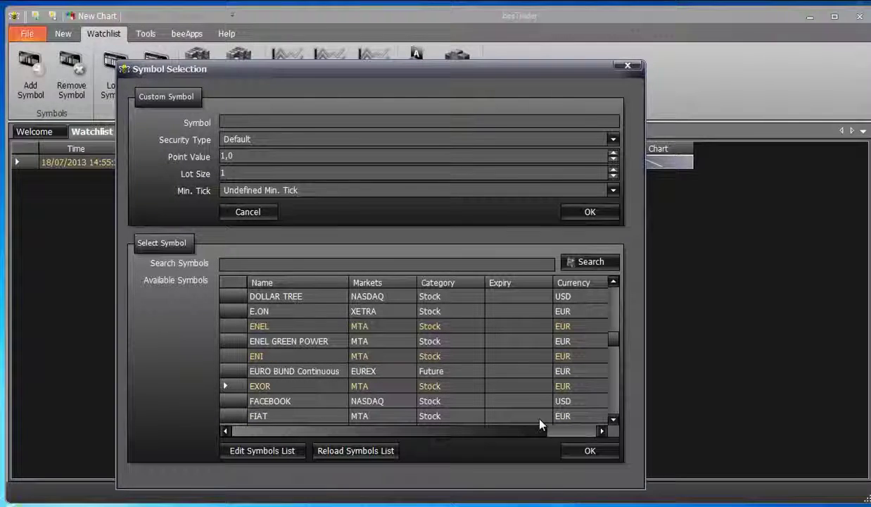
left_click(582, 454)
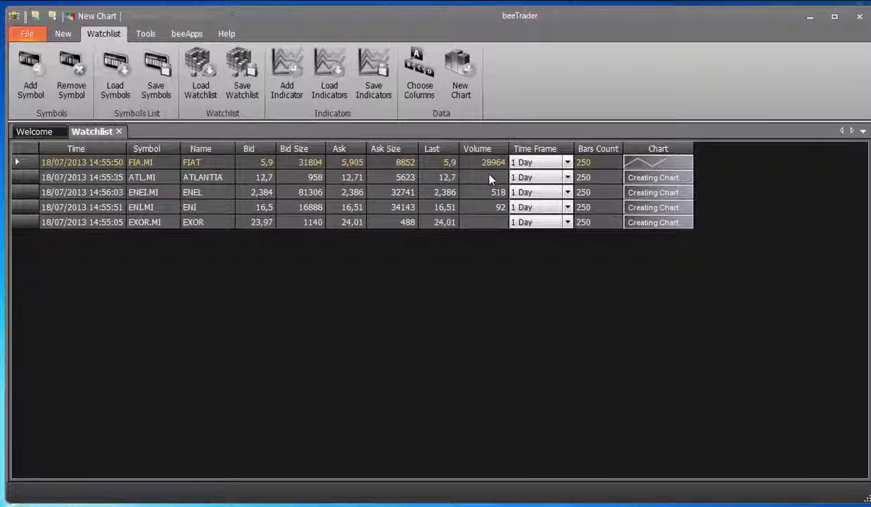
left_click(489, 183)
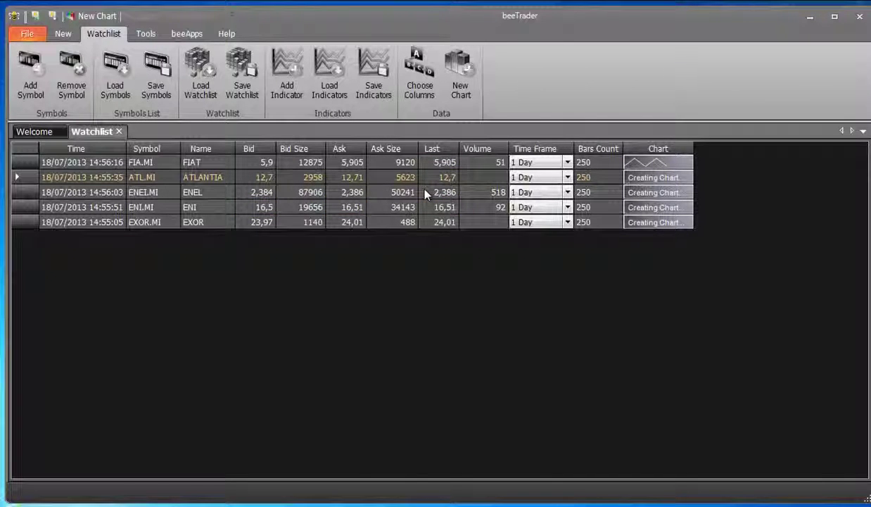
Step: Add the custom symbol FDXC1 to the watchlist with the default security type
left_click(33, 76)
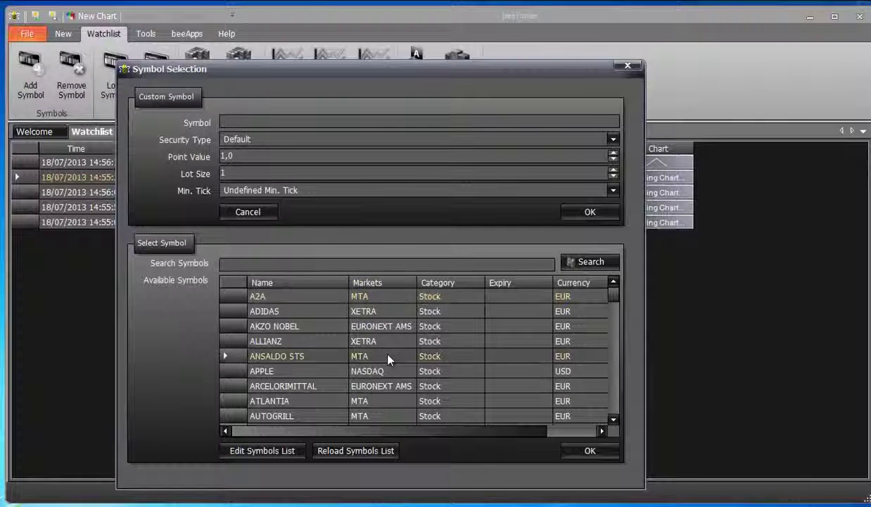
scroll(389, 359, "down", 2)
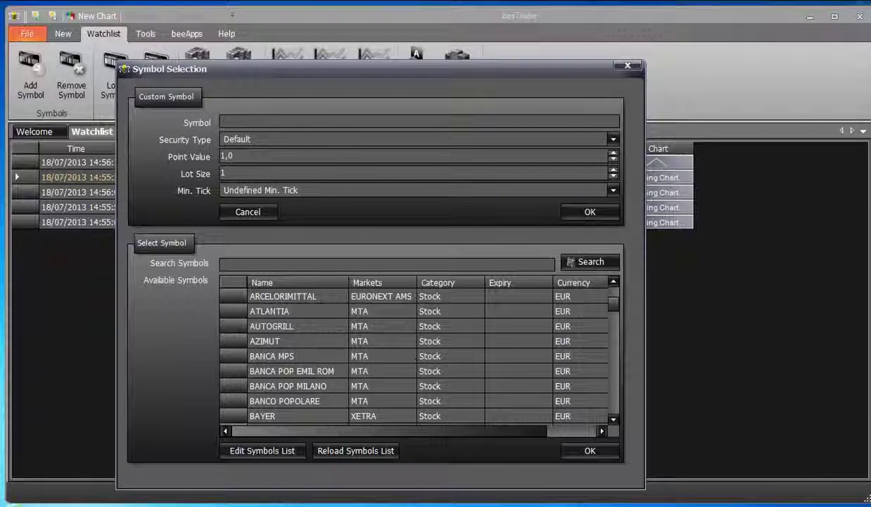
left_click_drag(331, 79, 502, 88)
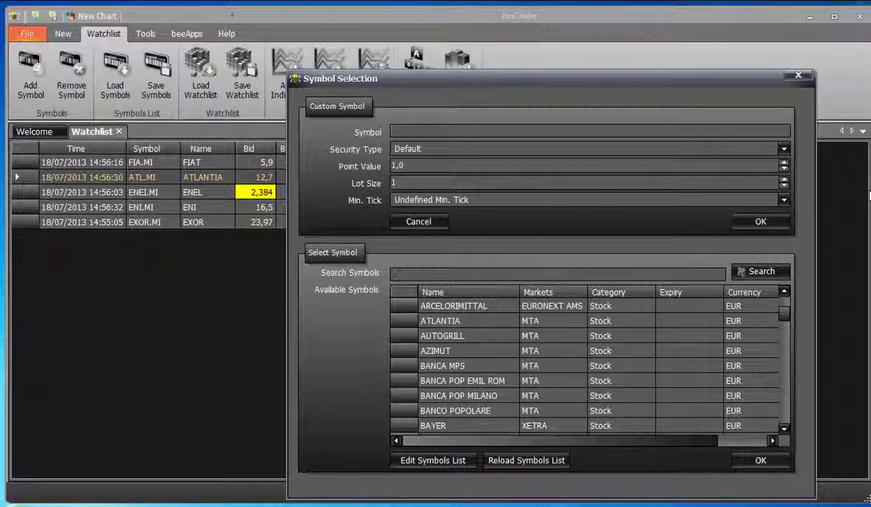
type("FD")
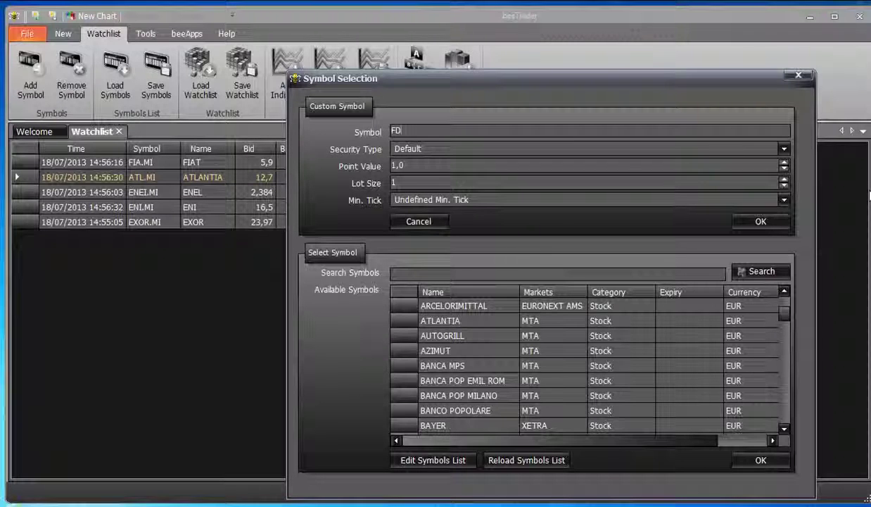
type("XC")
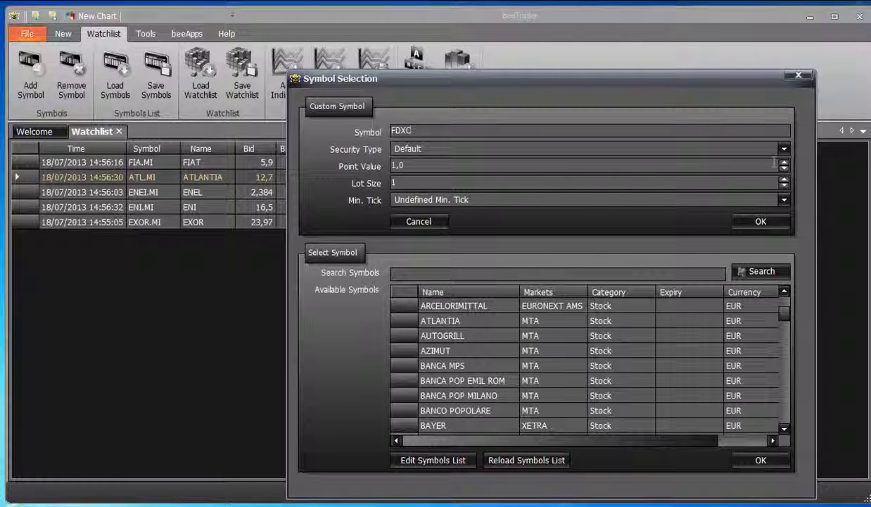
type("1")
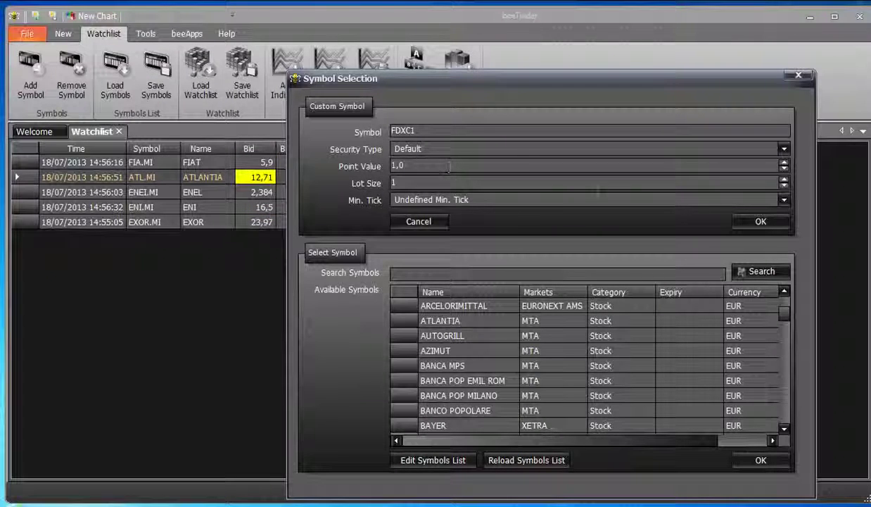
left_click(756, 222)
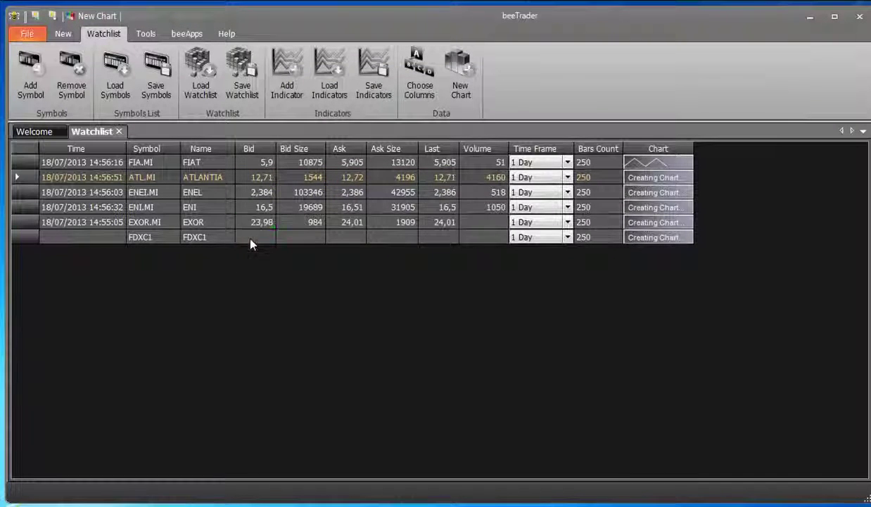
Step: Remove the FDXC1 symbol from the watchlist
left_click(232, 236)
left_click(71, 70)
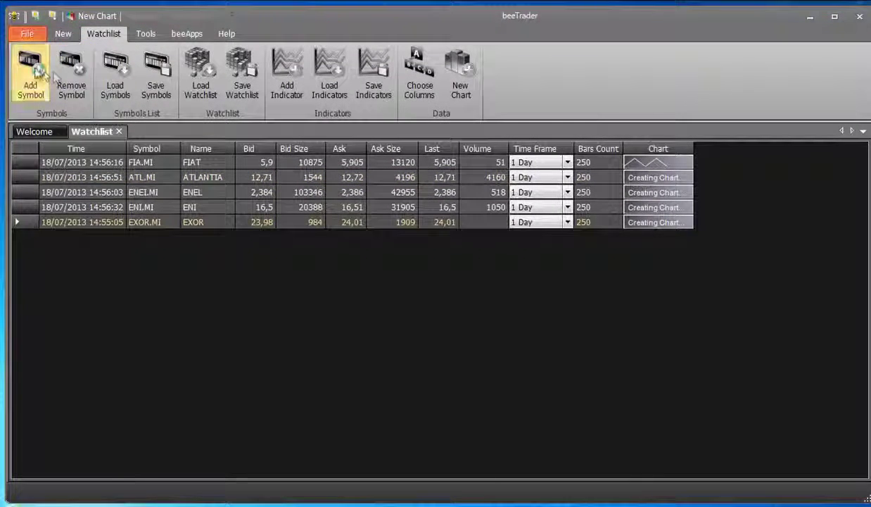
Step: Add the custom symbol IFSC1 to the watchlist with the default security type
left_click(30, 70)
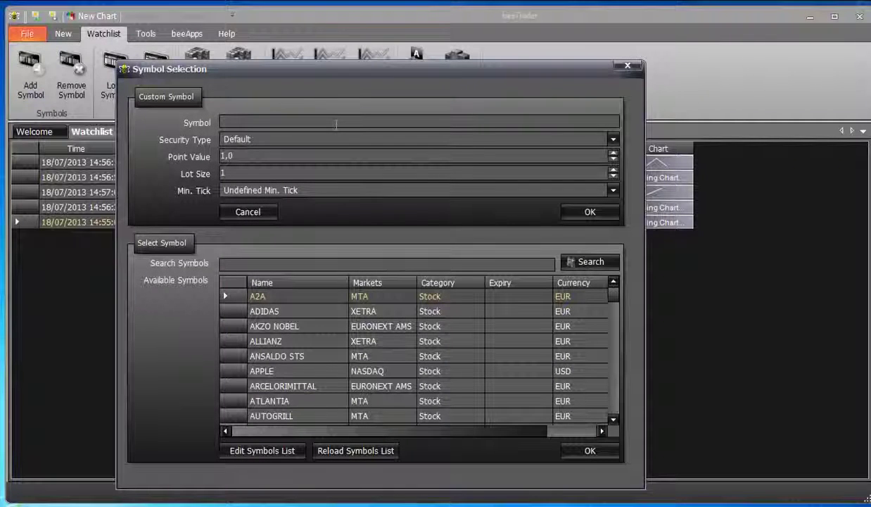
left_click(337, 125)
type("IFSC1")
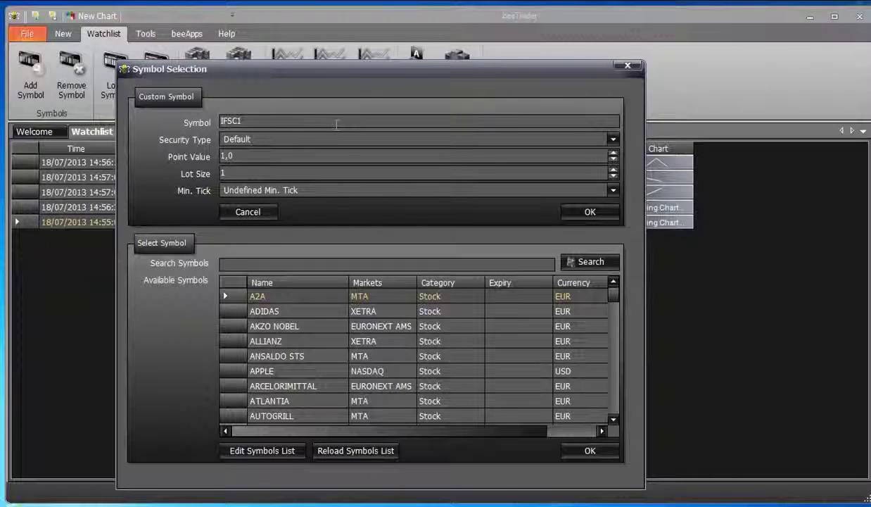
left_click(590, 213)
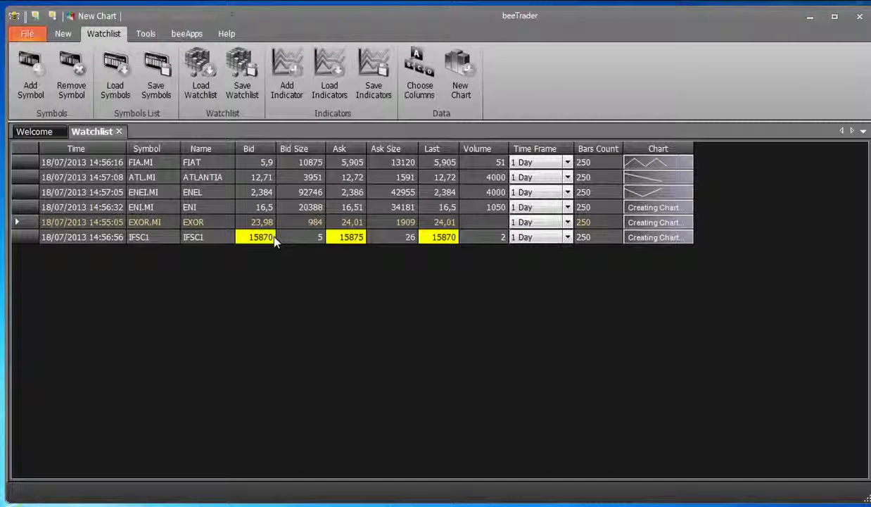
left_click(35, 81)
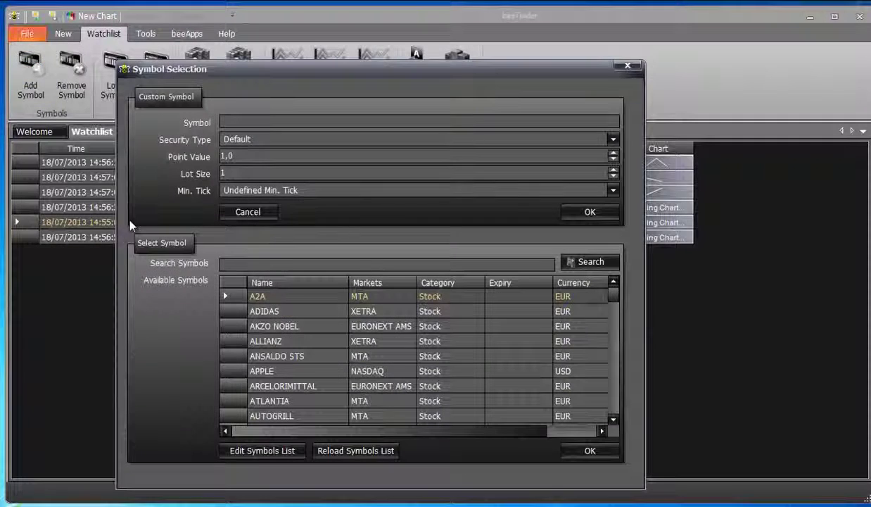
left_click_drag(407, 73, 574, 66)
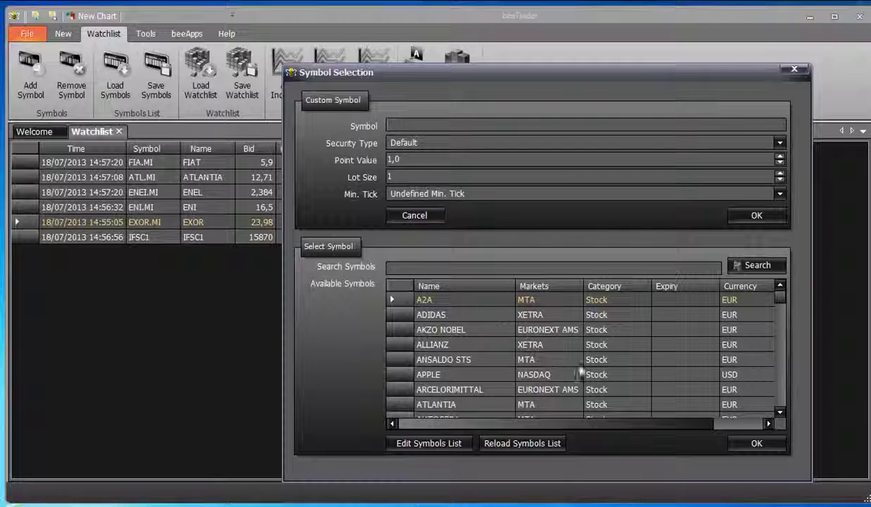
left_click(794, 70)
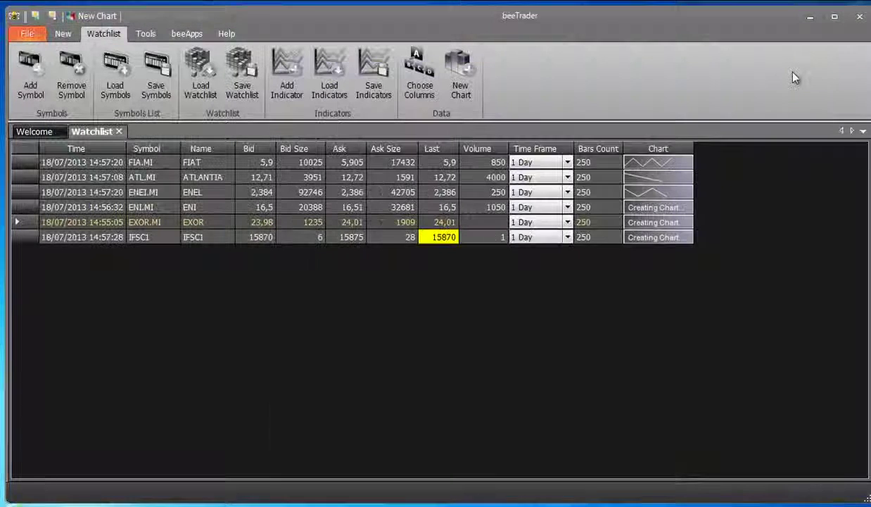